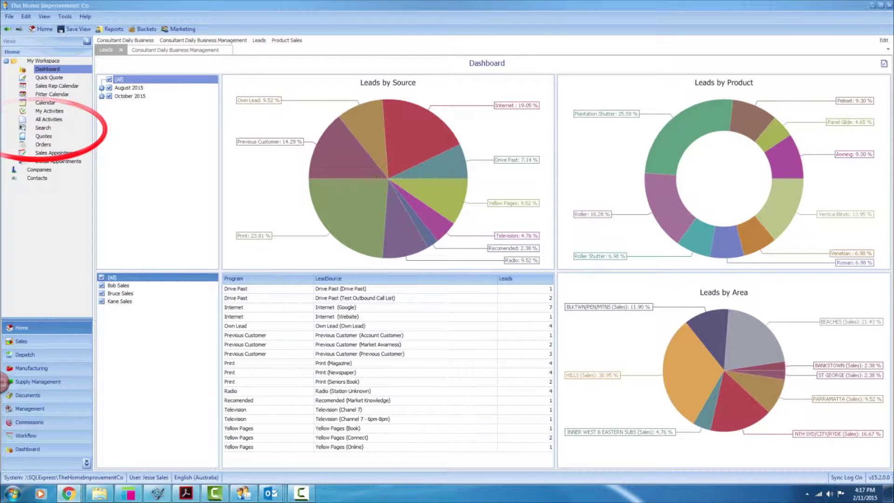
Search contacts by the lead's name and, finding no match, start a New Customer lead entry
{"action": "left_click", "coordinate": [43, 128]}
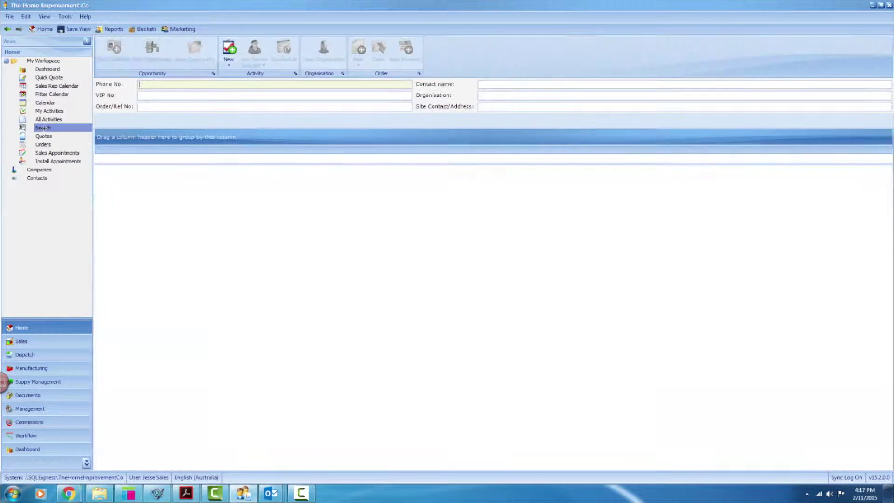
{"action": "left_click", "coordinate": [535, 86]}
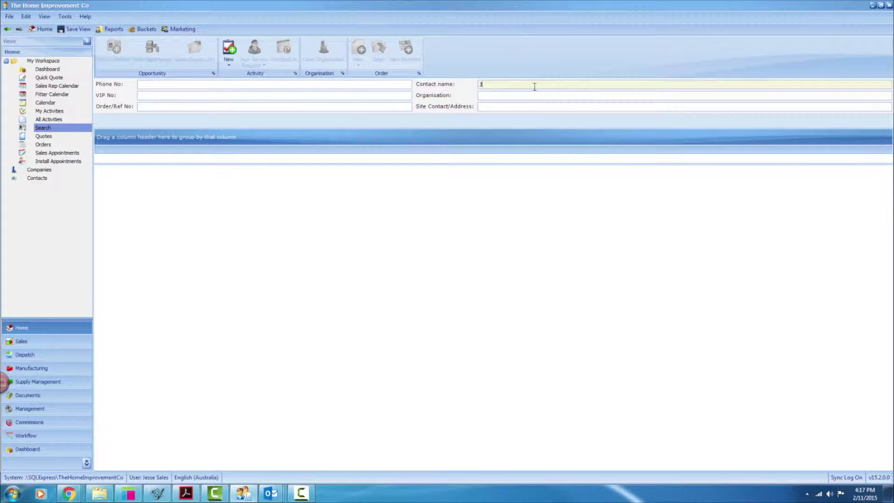
{"action": "key", "text": "Return"}
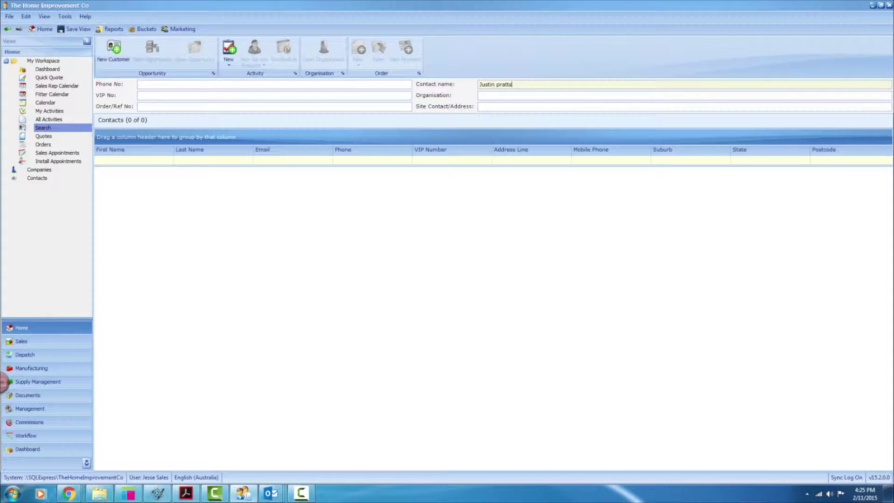
{"action": "left_click", "coordinate": [110, 49]}
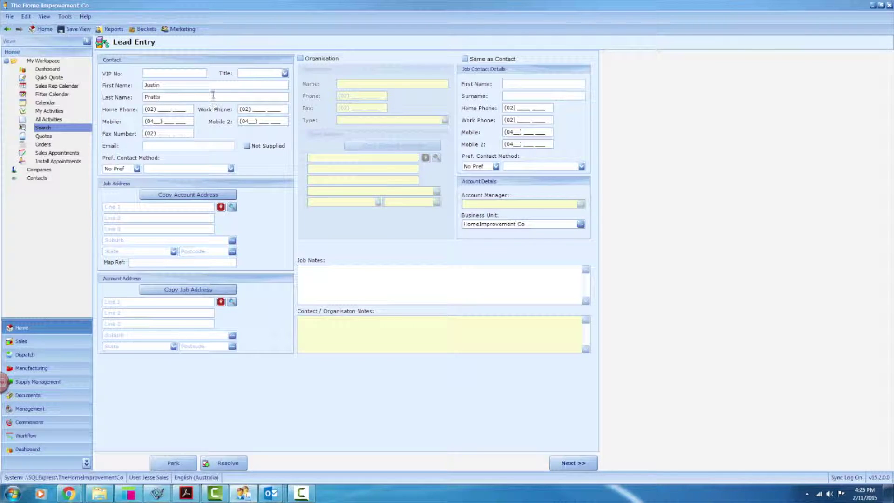
Set the lead's title to Mr and enter the home phone, mobile number and email address
{"action": "left_click", "coordinate": [255, 74]}
{"action": "left_click", "coordinate": [256, 97]}
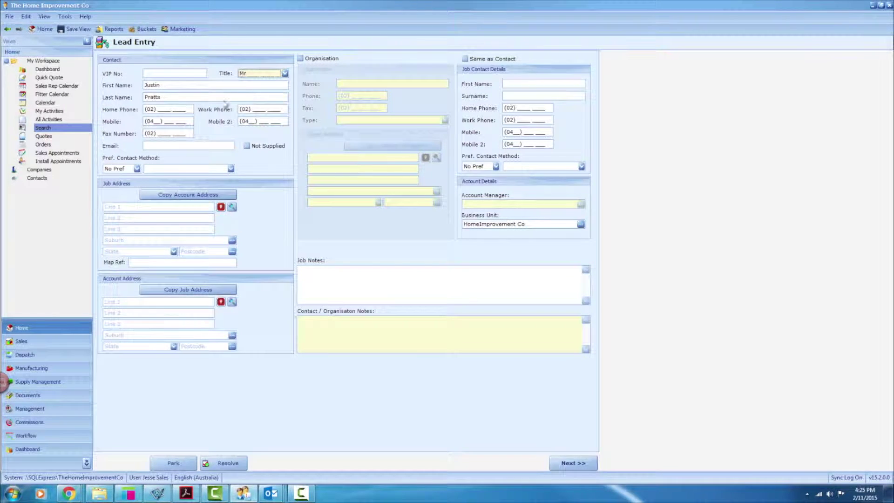
{"action": "left_click", "coordinate": [169, 111]}
{"action": "type", "text": "222222222"}
{"action": "left_click", "coordinate": [157, 121]}
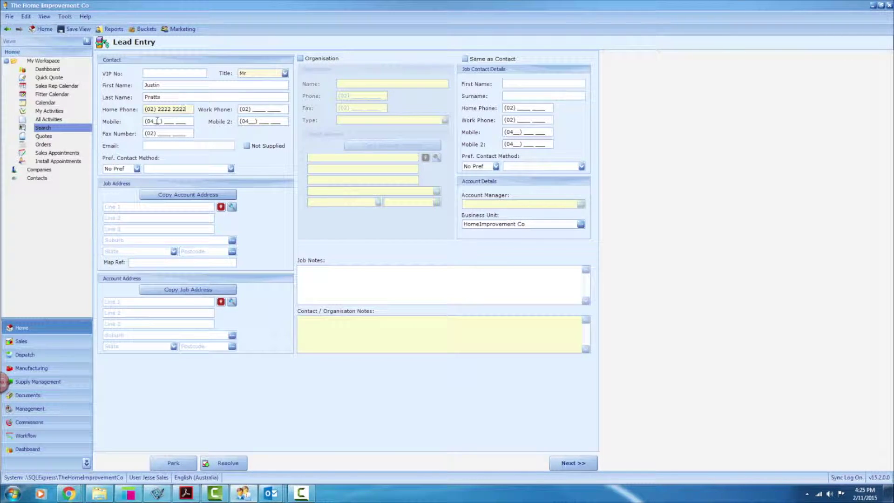
{"action": "type", "text": "10304000"}
{"action": "key", "text": "Tab"}
{"action": "key", "text": "Tab"}
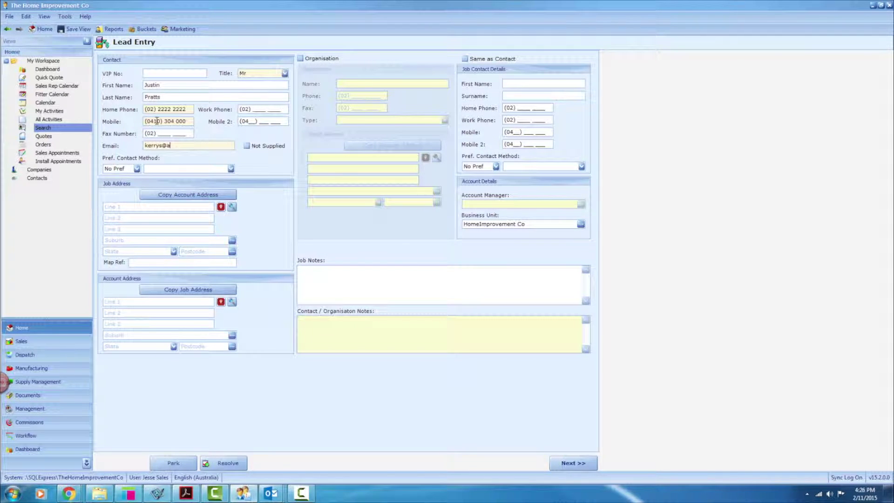
{"action": "key", "text": "Tab"}
Enter the job address street, suburb, state and postcode, then copy it to the account address
{"action": "left_click", "coordinate": [150, 207]}
{"action": "type", "text": "123 "}
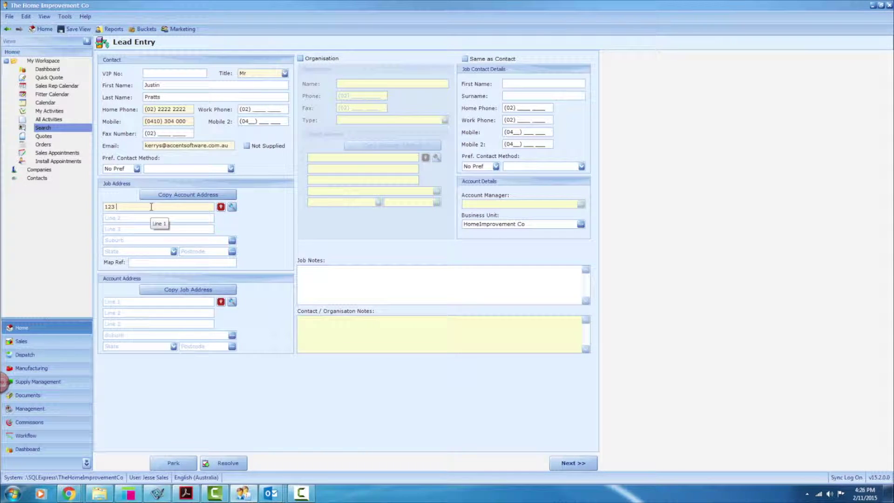
{"action": "type", "text": "Somestreet"}
{"action": "key", "text": "Tab"}
{"action": "key", "text": "Tab"}
{"action": "key", "text": "Tab"}
{"action": "type", "text": "Epp"}
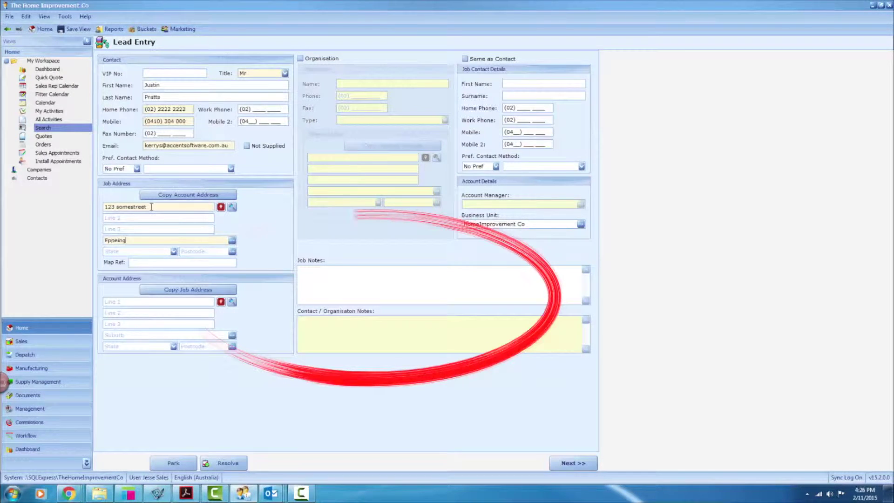
{"action": "type", "text": "ing"}
{"action": "key", "text": "Tab"}
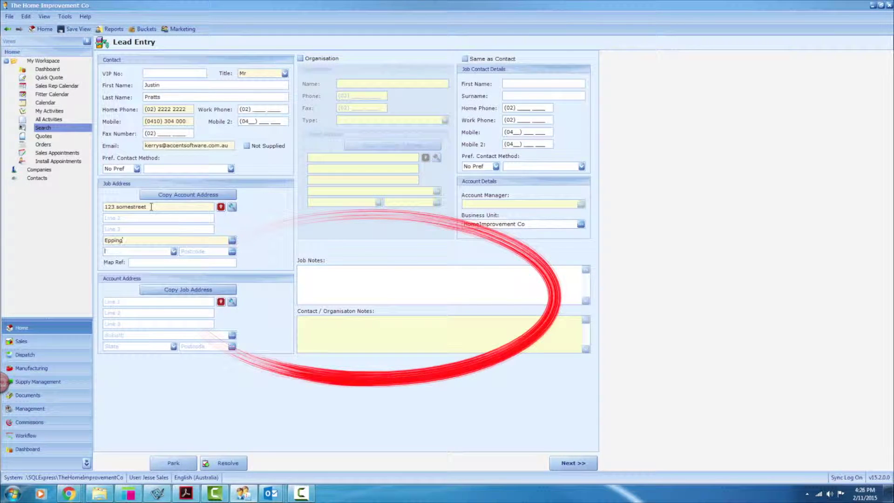
{"action": "type", "text": "NSW"}
{"action": "key", "text": "Tab"}
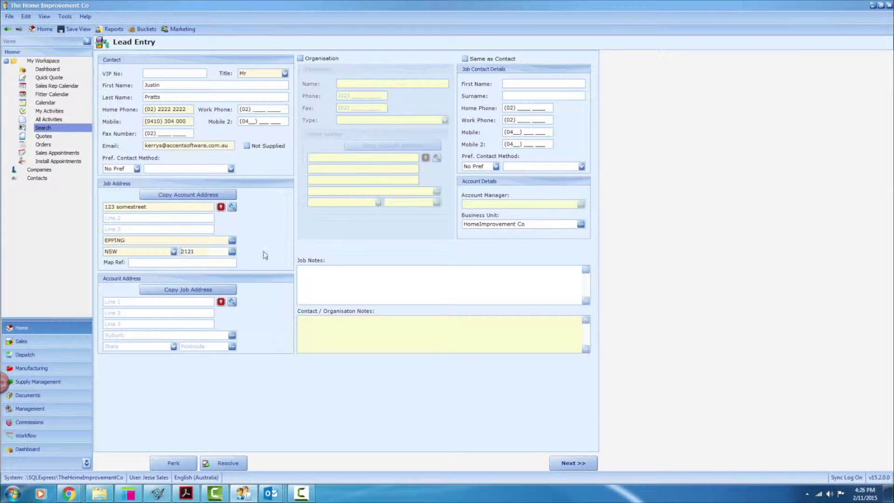
{"action": "left_click", "coordinate": [213, 290]}
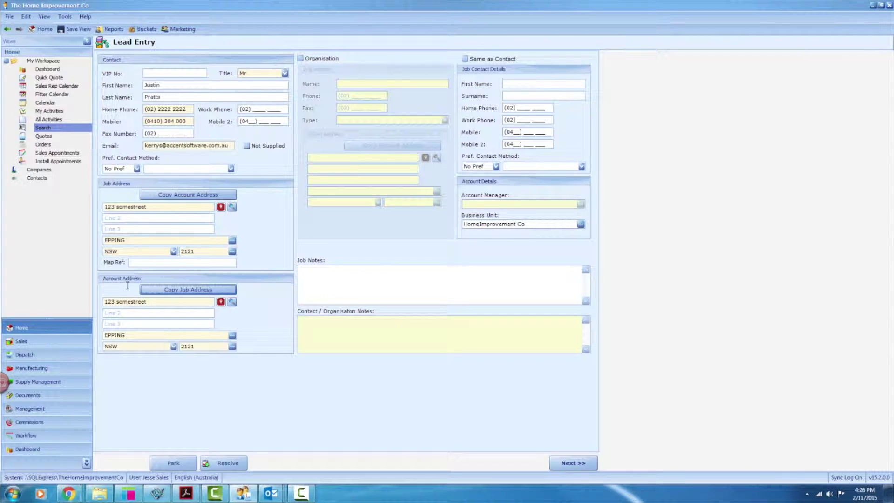
Set the job contact to Same as Contact and continue to the next lead-entry page
{"action": "left_click", "coordinate": [484, 60]}
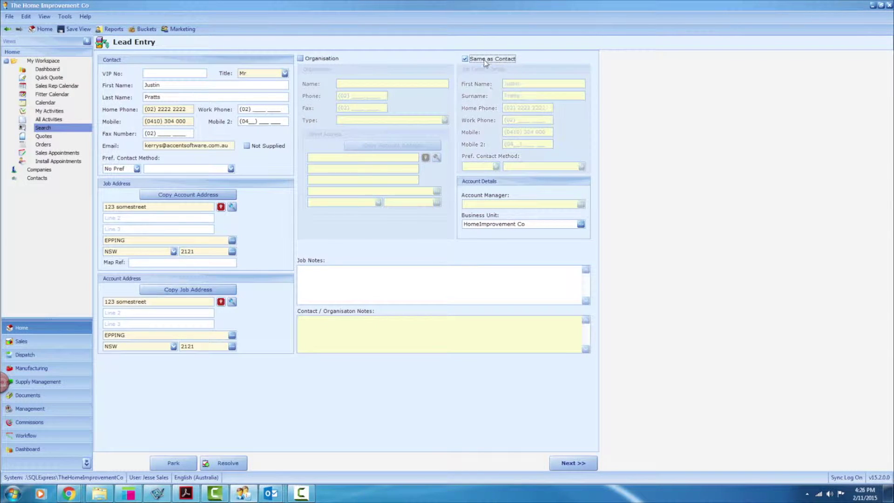
{"action": "left_click", "coordinate": [502, 58]}
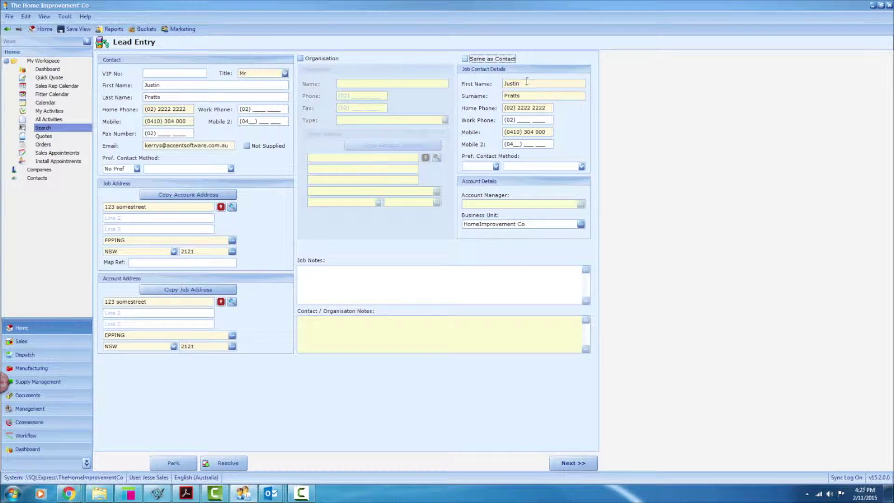
{"action": "left_click", "coordinate": [503, 59]}
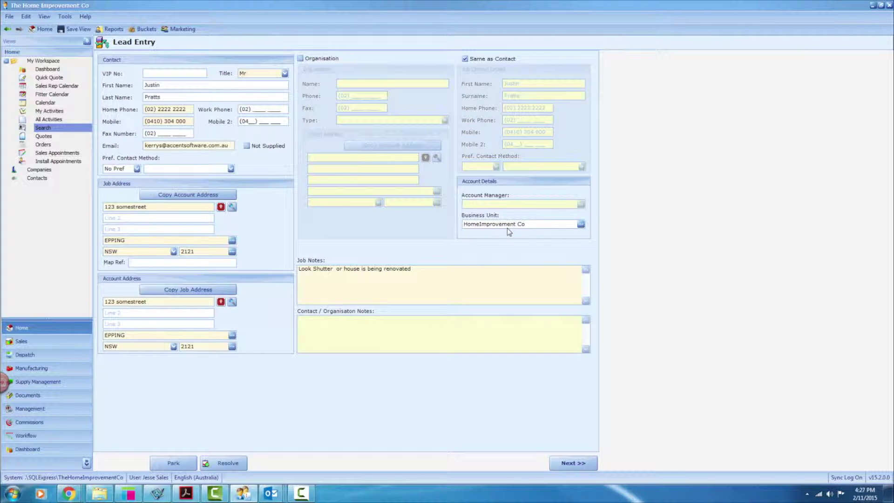
{"action": "left_click", "coordinate": [576, 463]}
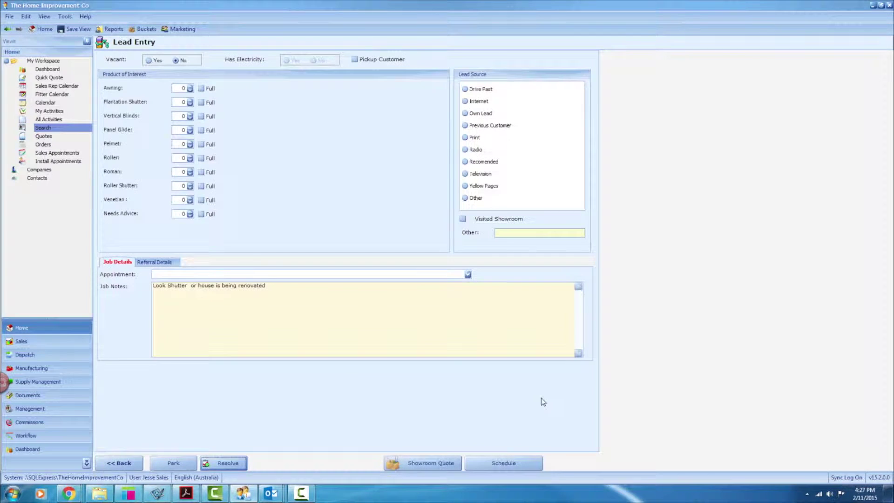
Record interest in 3 plantation shutters, with Previous Customer as lead source and campaign
{"action": "left_click", "coordinate": [190, 101]}
{"action": "left_click", "coordinate": [190, 100]}
{"action": "left_click", "coordinate": [190, 100]}
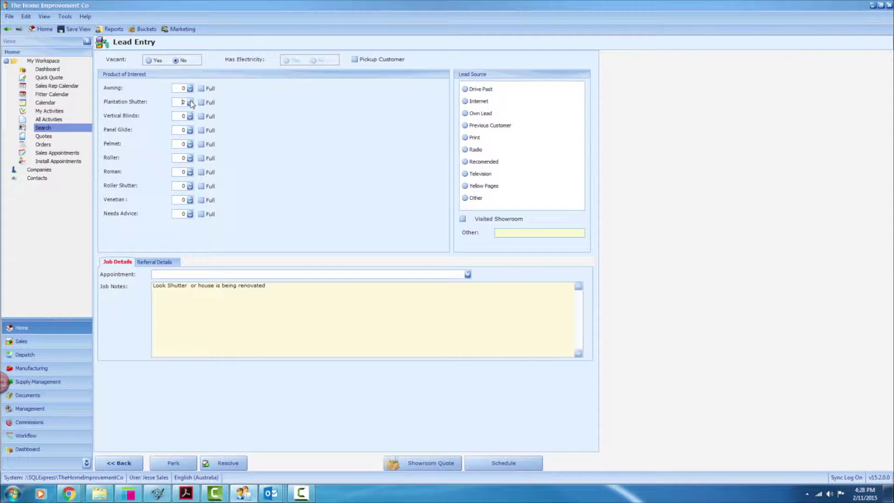
{"action": "left_click", "coordinate": [484, 127]}
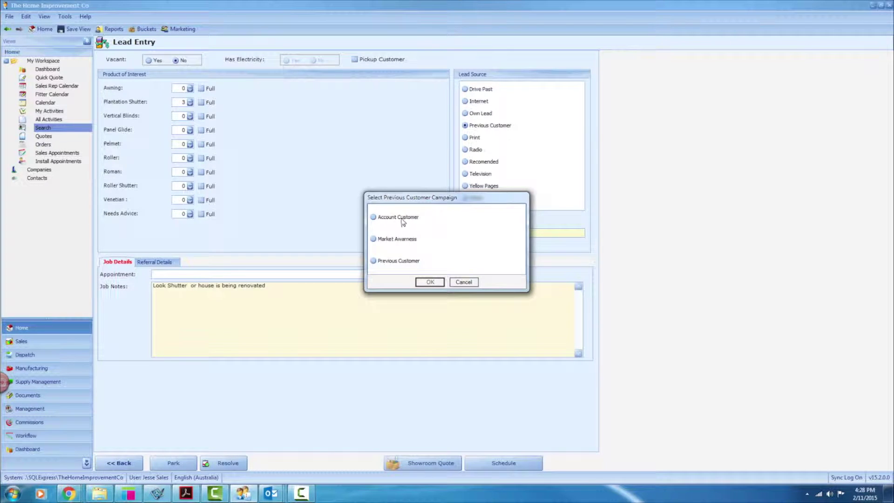
{"action": "left_click", "coordinate": [397, 261]}
{"action": "left_click", "coordinate": [428, 283]}
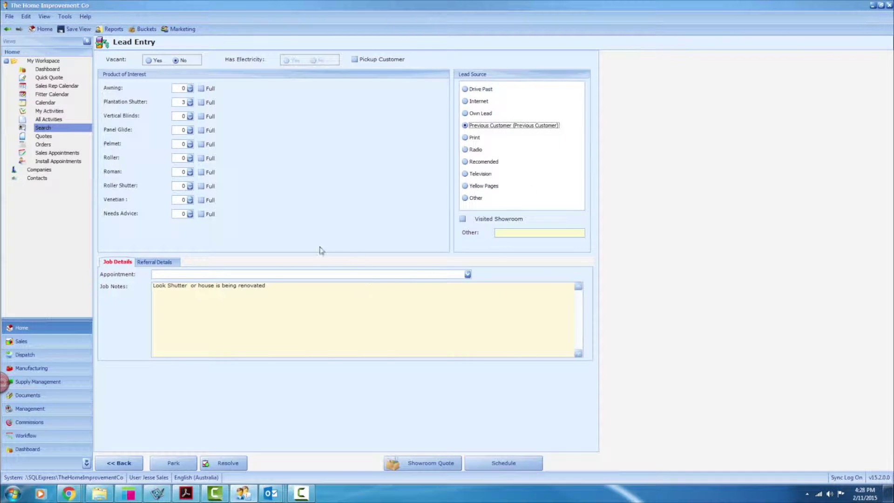
Set the appointment preference to No Request and schedule the quote appointment
{"action": "left_click", "coordinate": [468, 274]}
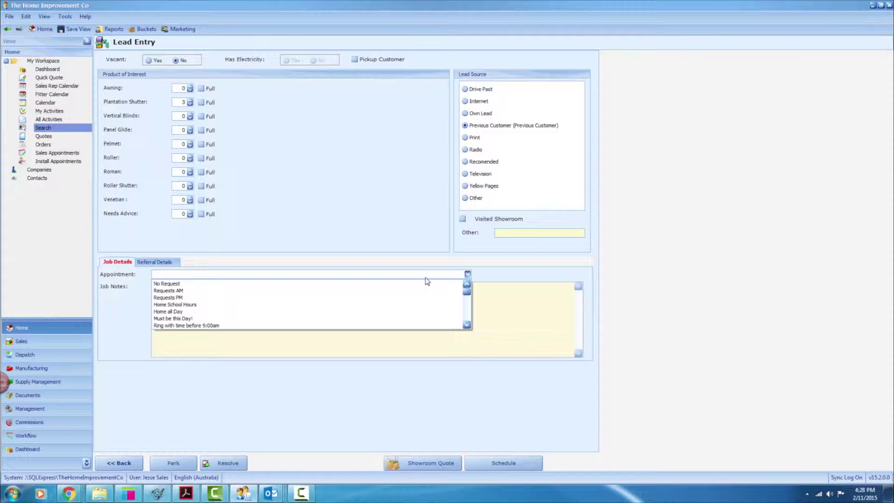
{"action": "left_click", "coordinate": [379, 283]}
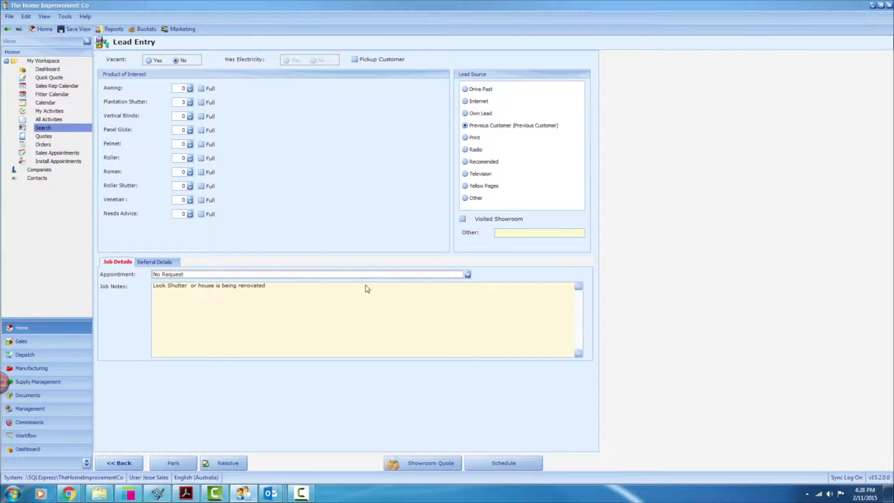
{"action": "left_click", "coordinate": [501, 465]}
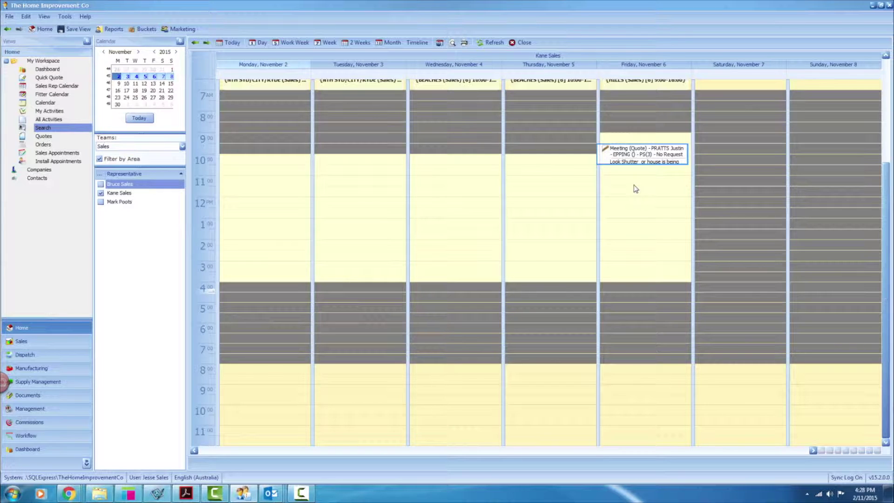
Review the dashboard and the booked rep's calendar, then bring up Send Leads on Sales Appointments
{"action": "left_click", "coordinate": [47, 69]}
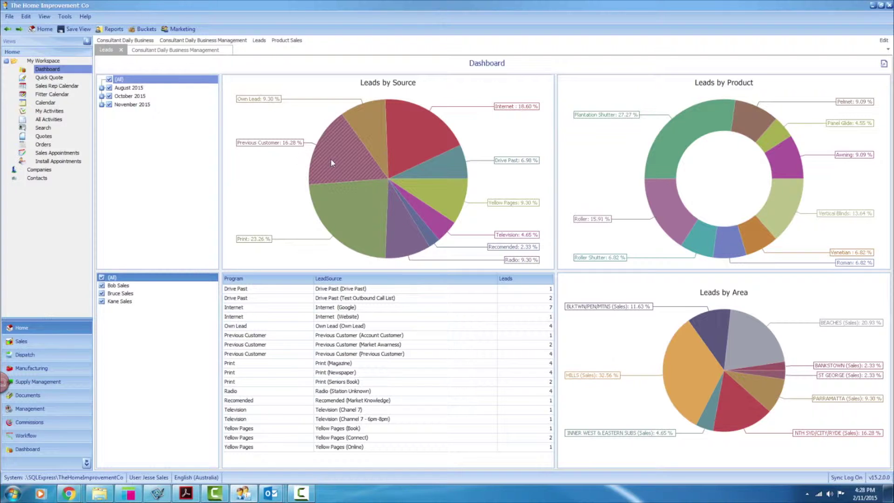
{"action": "mouse_move", "coordinate": [326, 155]}
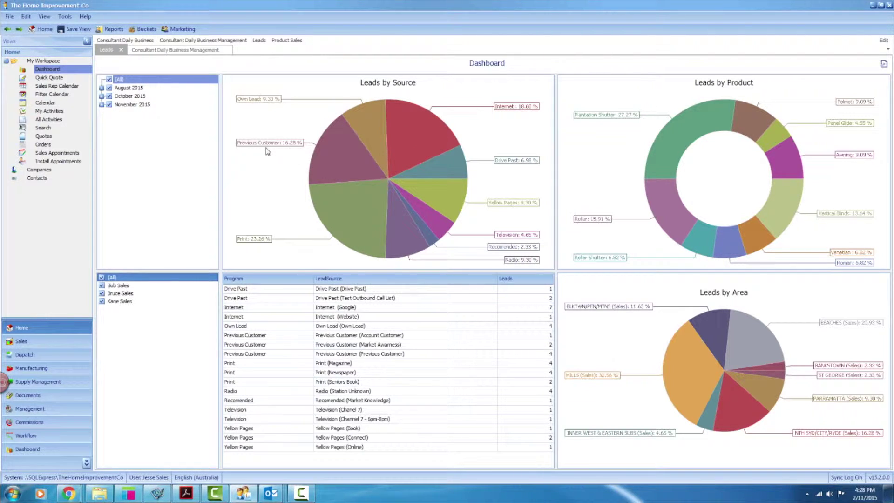
{"action": "left_click", "coordinate": [51, 86]}
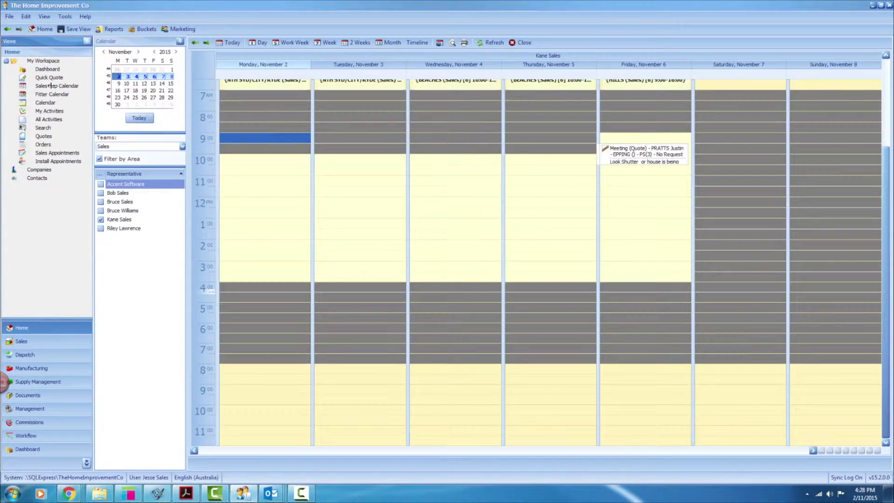
{"action": "left_click", "coordinate": [120, 220]}
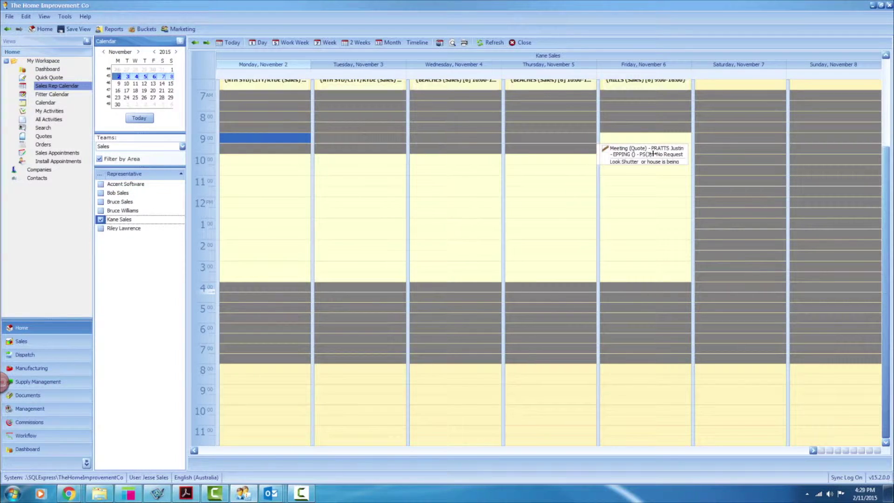
{"action": "left_click", "coordinate": [57, 152]}
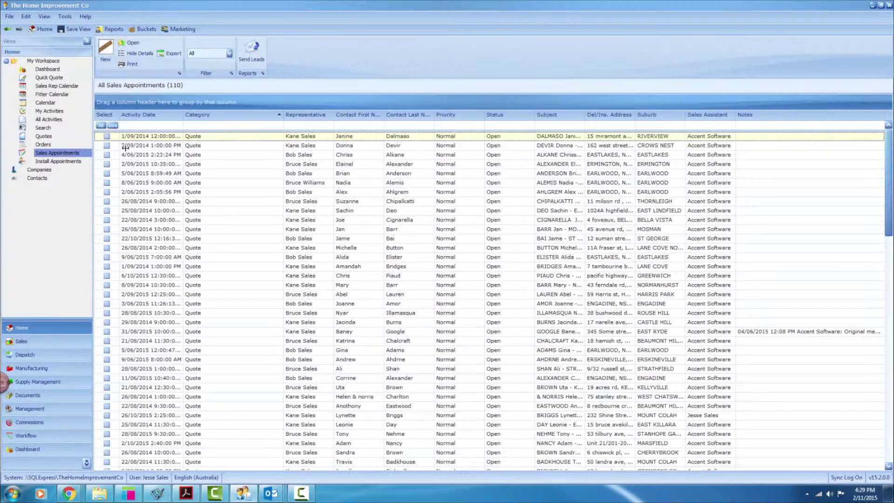
{"action": "left_click", "coordinate": [249, 51]}
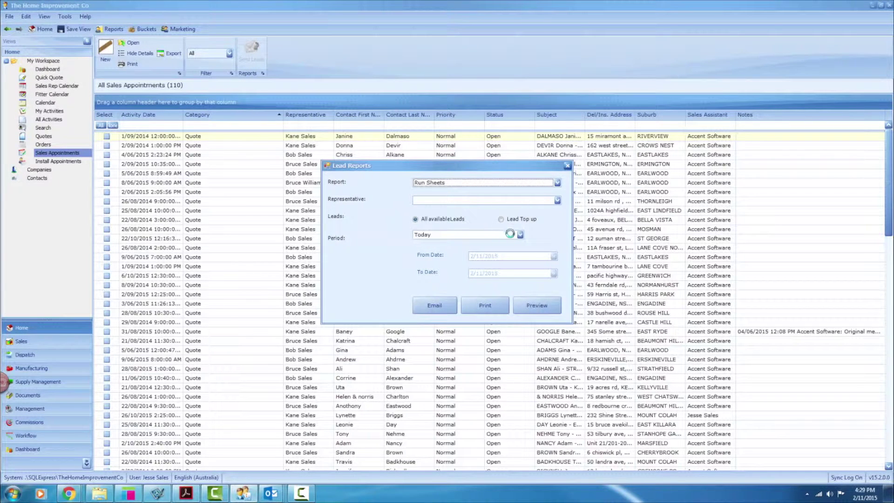
Set the Run Sheets report period to This Week and close the Lead Reports window
{"action": "left_click", "coordinate": [520, 234]}
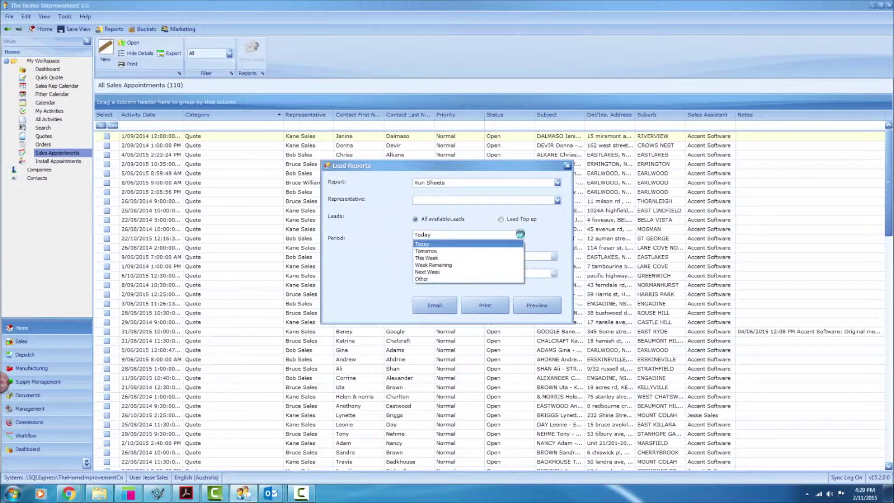
{"action": "left_click", "coordinate": [472, 255]}
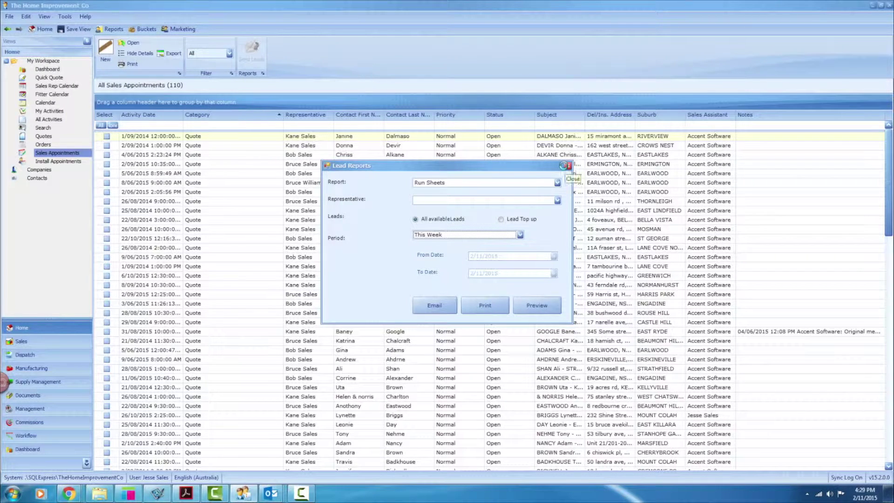
{"action": "left_click", "coordinate": [566, 165]}
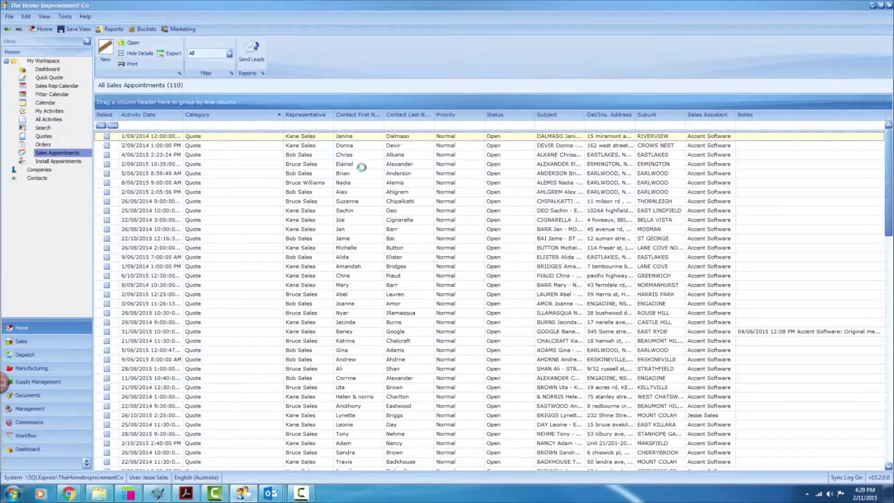
Filter Management > Representatives by the rep's first name and open the matching record
{"action": "left_click", "coordinate": [30, 408]}
{"action": "left_click", "coordinate": [33, 207]}
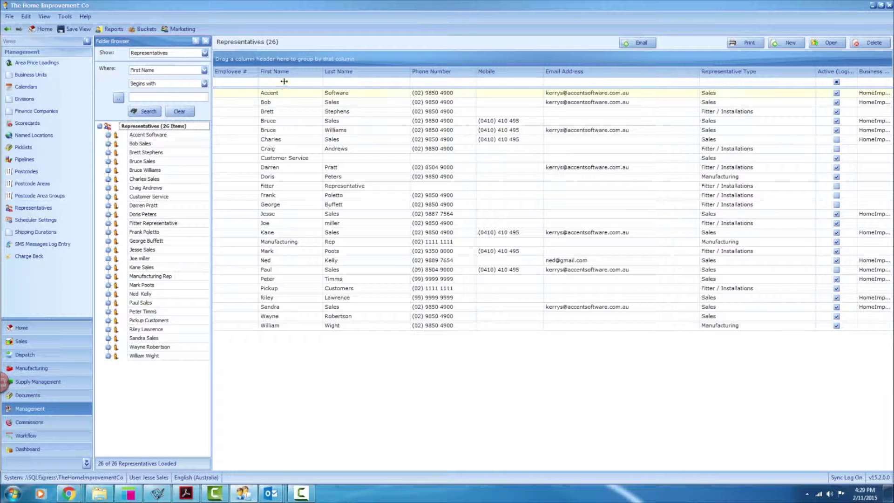
{"action": "left_click", "coordinate": [284, 81]}
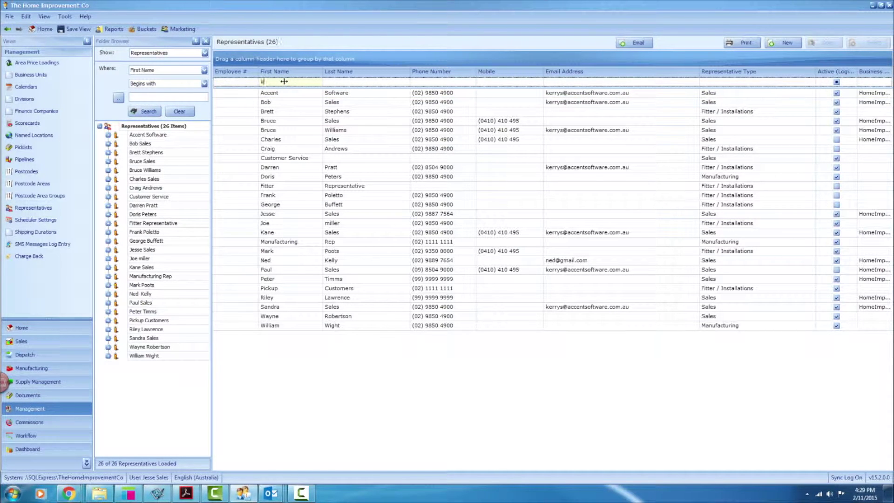
{"action": "type", "text": "kane"}
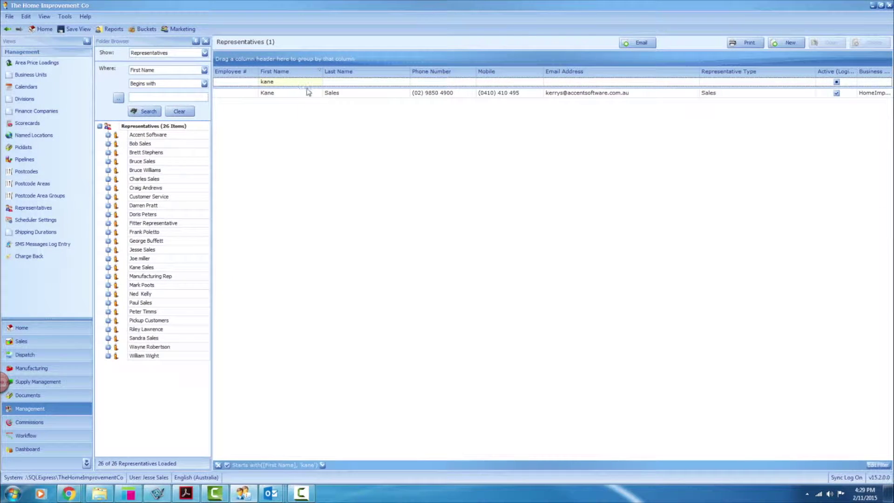
{"action": "left_click", "coordinate": [310, 93]}
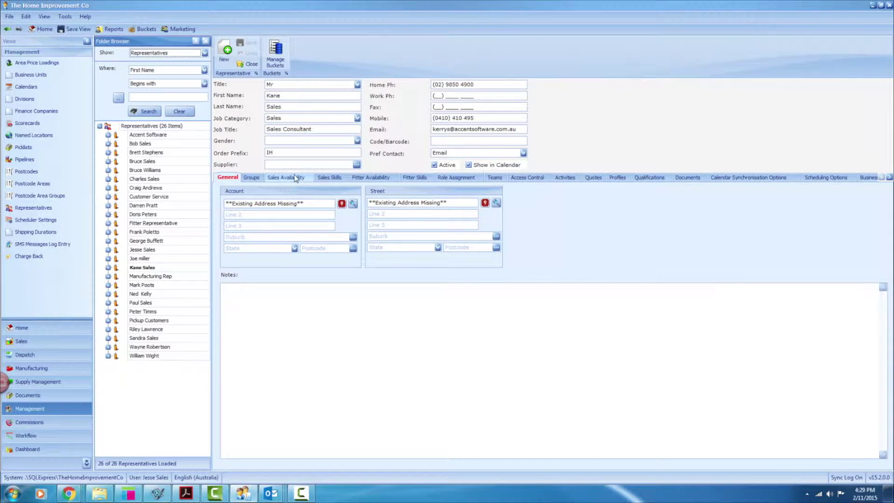
Review the postcodes of the BEACHES, HILLS and NTH SYD/CITY/RYDE groups, then return to Sales Availability
{"action": "left_click", "coordinate": [296, 179]}
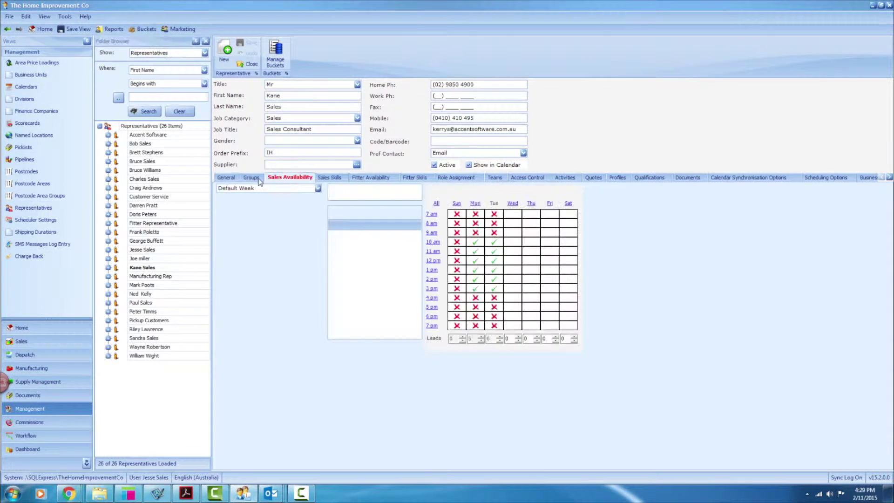
{"action": "left_click", "coordinate": [253, 178]}
{"action": "left_click", "coordinate": [285, 235]}
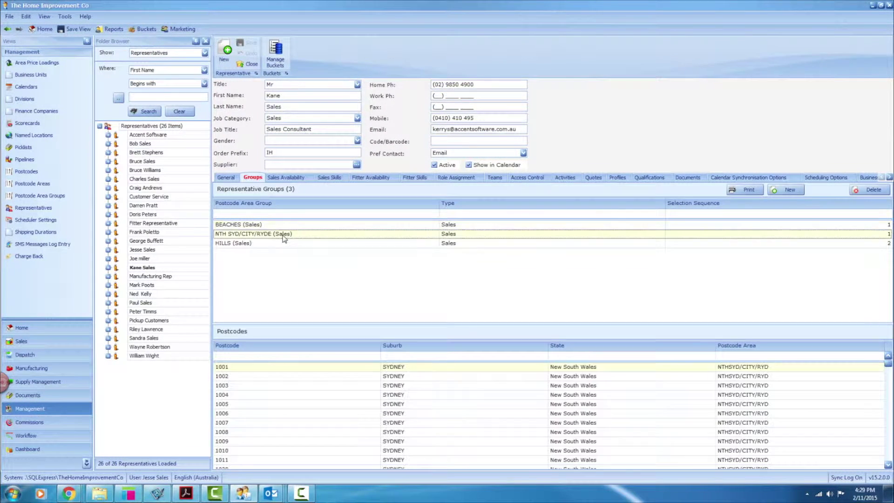
{"action": "left_click", "coordinate": [279, 244]}
{"action": "left_click", "coordinate": [277, 227]}
{"action": "left_click", "coordinate": [278, 234]}
{"action": "left_click", "coordinate": [289, 178]}
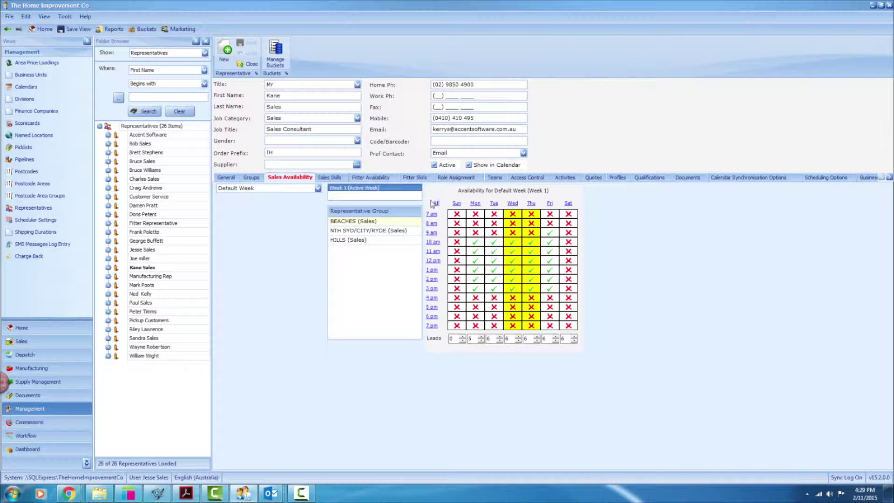
Tick Saturday 9 am, 10 am, 11 am and 12 pm for the HILLS group and save
{"action": "left_click", "coordinate": [366, 225]}
{"action": "left_click", "coordinate": [384, 241]}
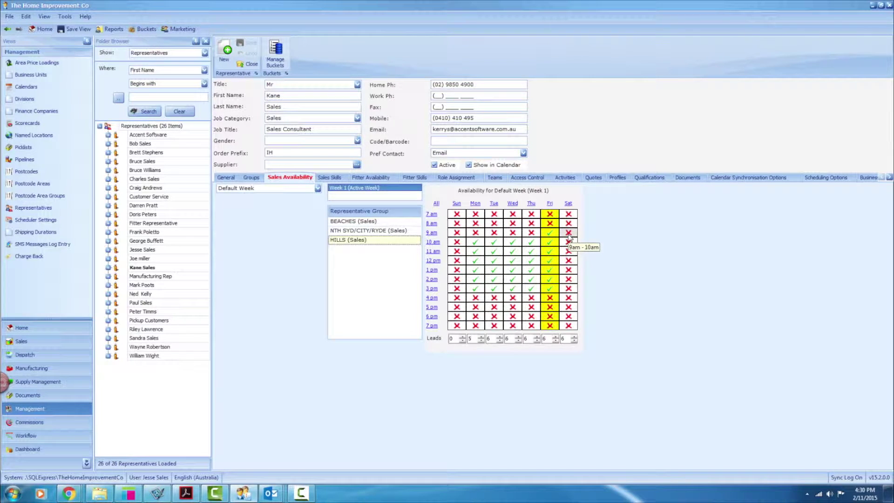
{"action": "left_click", "coordinate": [569, 236]}
{"action": "left_click", "coordinate": [570, 242]}
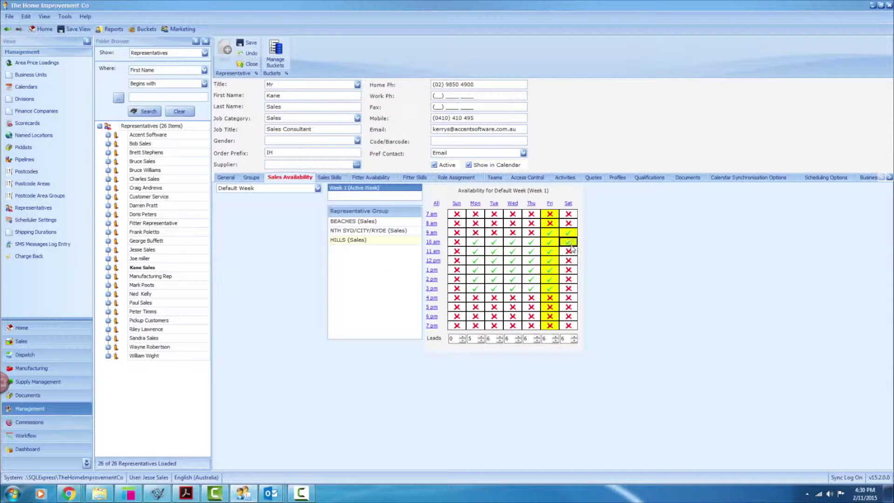
{"action": "left_click", "coordinate": [570, 252]}
{"action": "left_click", "coordinate": [569, 261]}
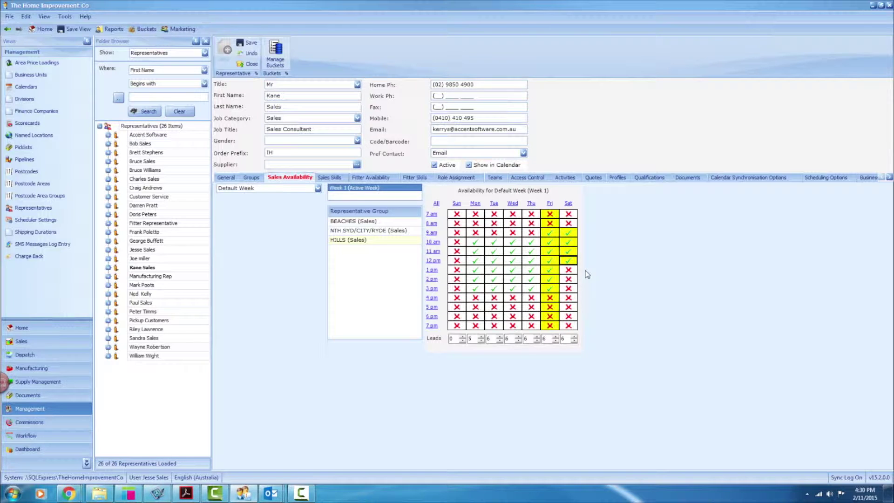
{"action": "left_click", "coordinate": [247, 43]}
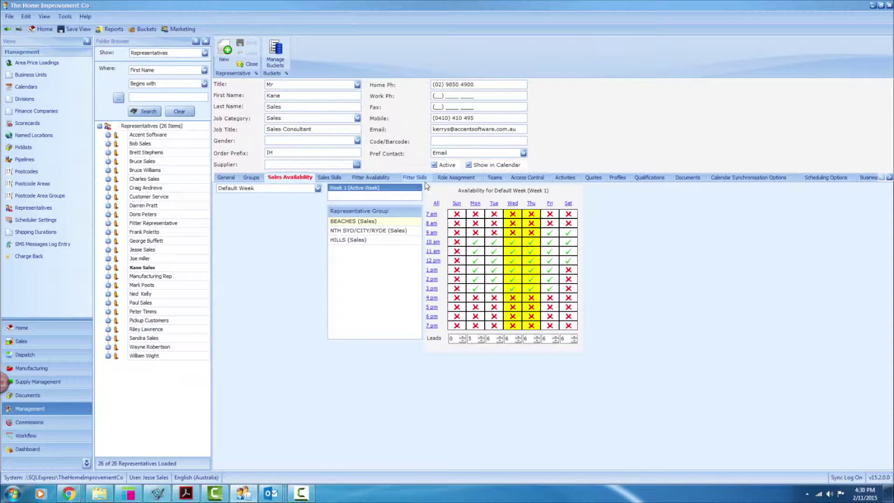
Start a new Personal Calendar entry from the rep's Sales Skills scheduling options
{"action": "left_click", "coordinate": [329, 177]}
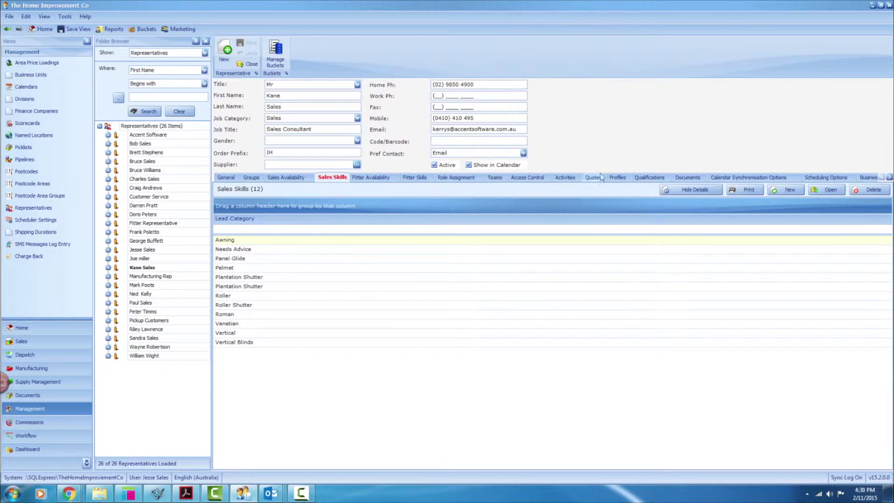
{"action": "left_click", "coordinate": [801, 177]}
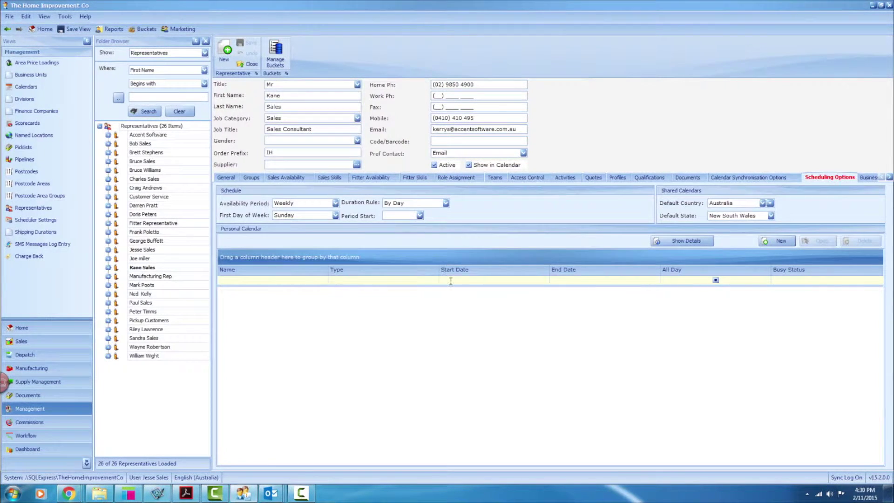
{"action": "left_click", "coordinate": [778, 241]}
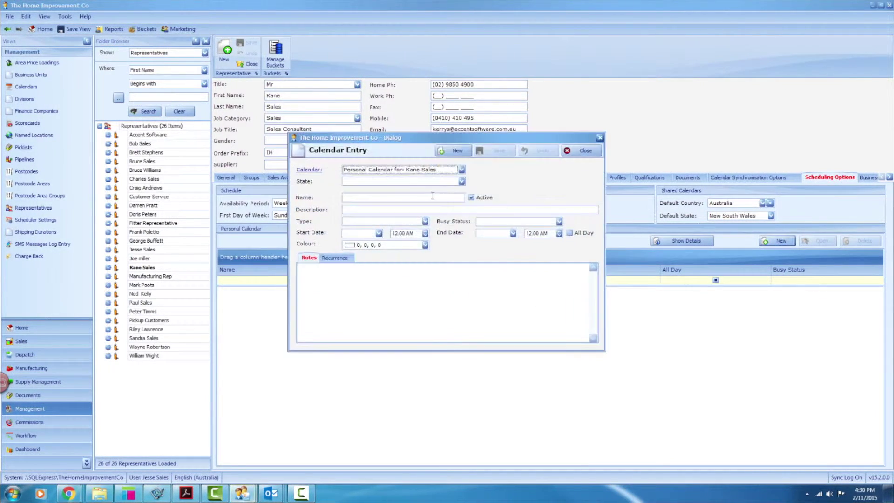
Save a green Melbourne Cup calendar entry, close it, and open another representative's record
{"action": "left_click", "coordinate": [371, 181]}
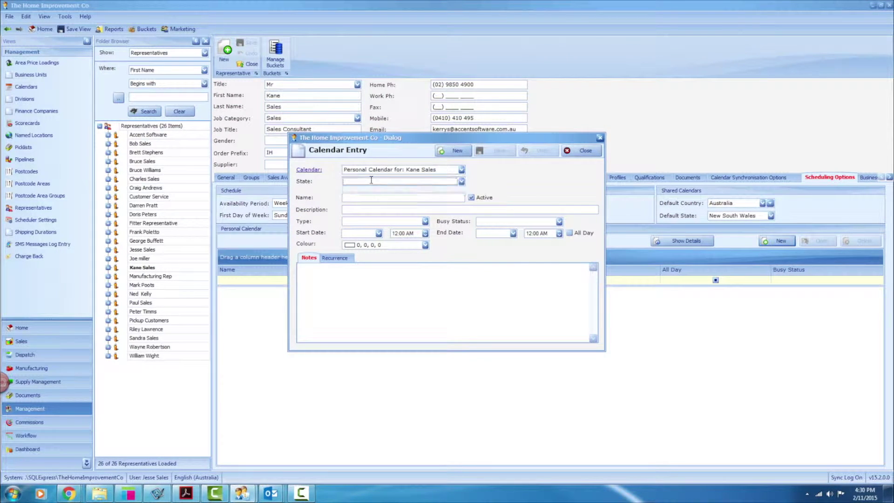
{"action": "left_click", "coordinate": [362, 196]}
{"action": "type", "text": "Melbourne Cup"}
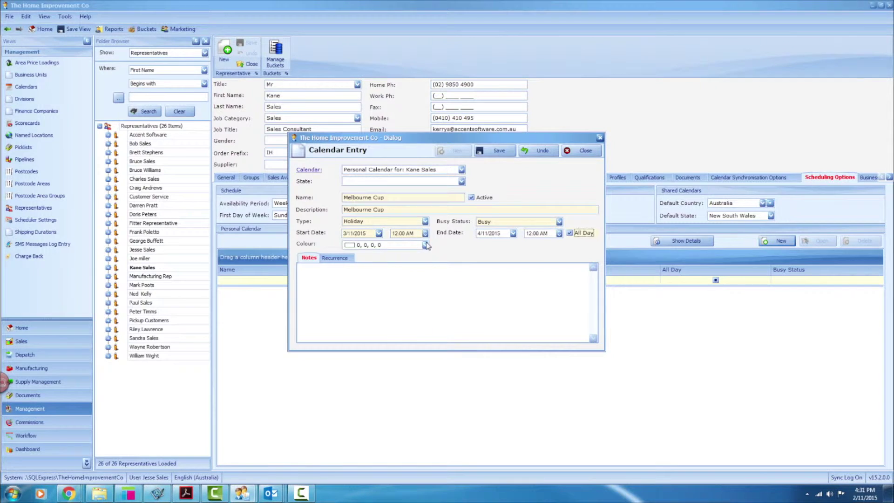
{"action": "left_click", "coordinate": [425, 244]}
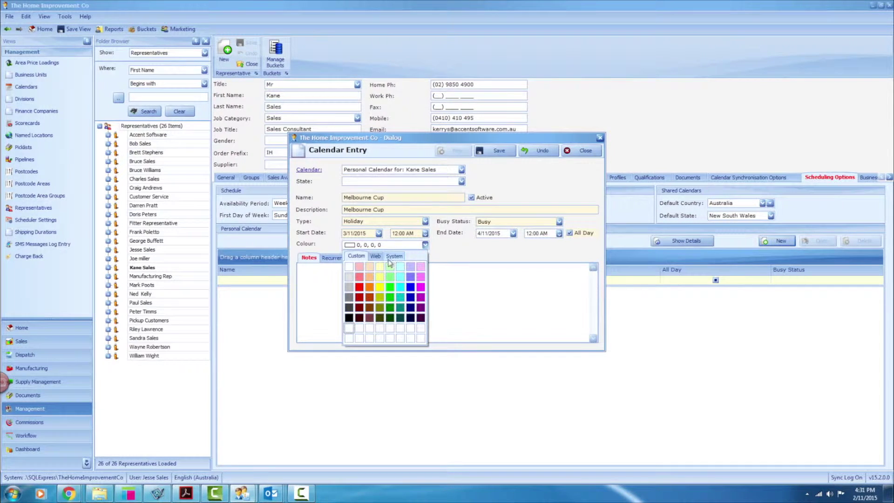
{"action": "left_click", "coordinate": [391, 292]}
{"action": "left_click", "coordinate": [507, 151]}
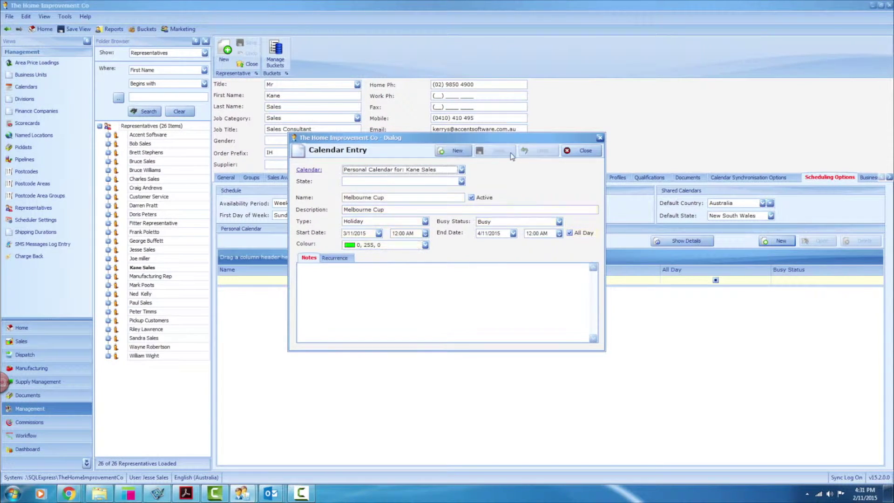
{"action": "left_click", "coordinate": [578, 151]}
{"action": "left_click", "coordinate": [141, 143]}
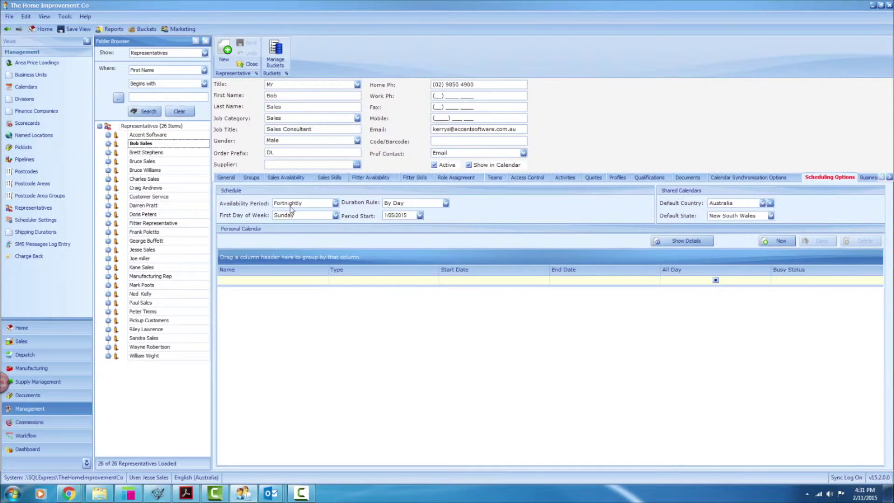
Display the second rep's Week 2 sales availability for the SUTHERLAND and ST GEORGE groups
{"action": "left_click", "coordinate": [280, 178]}
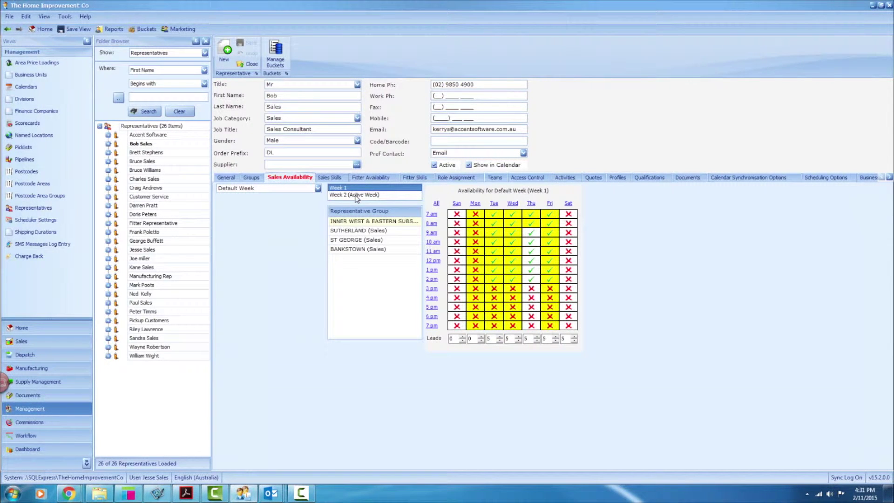
{"action": "left_click", "coordinate": [358, 195]}
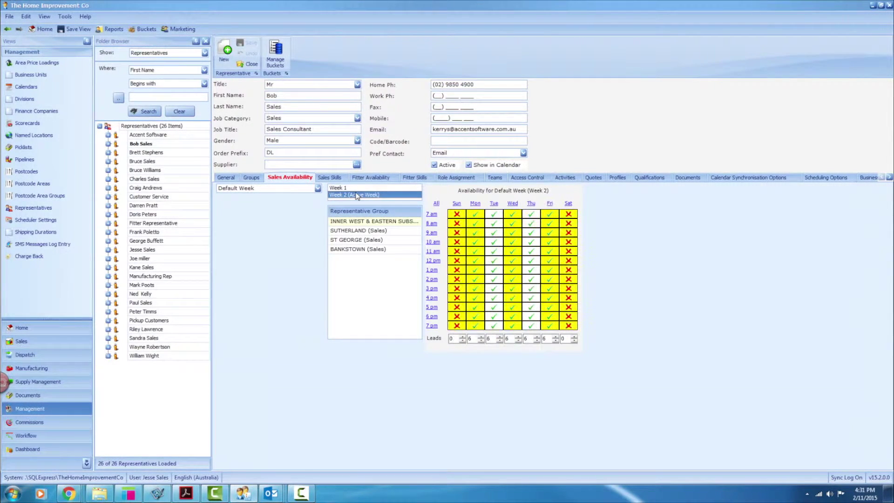
{"action": "left_click", "coordinate": [371, 230]}
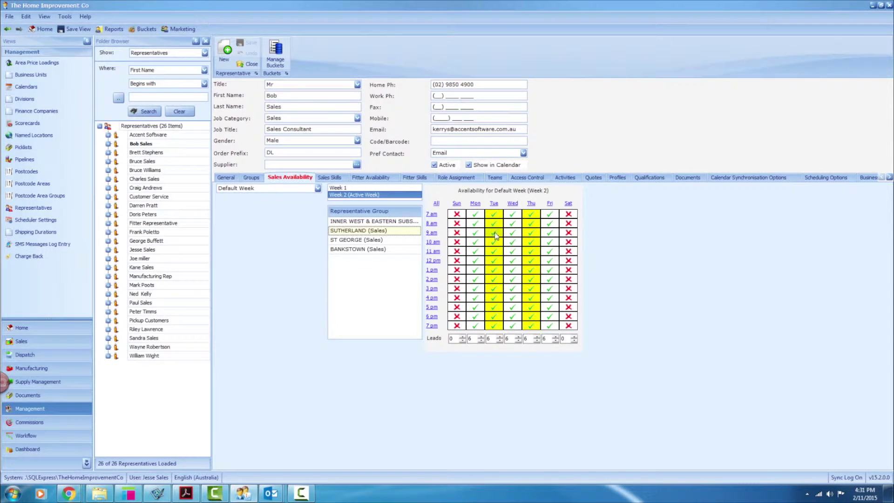
{"action": "left_click", "coordinate": [368, 241]}
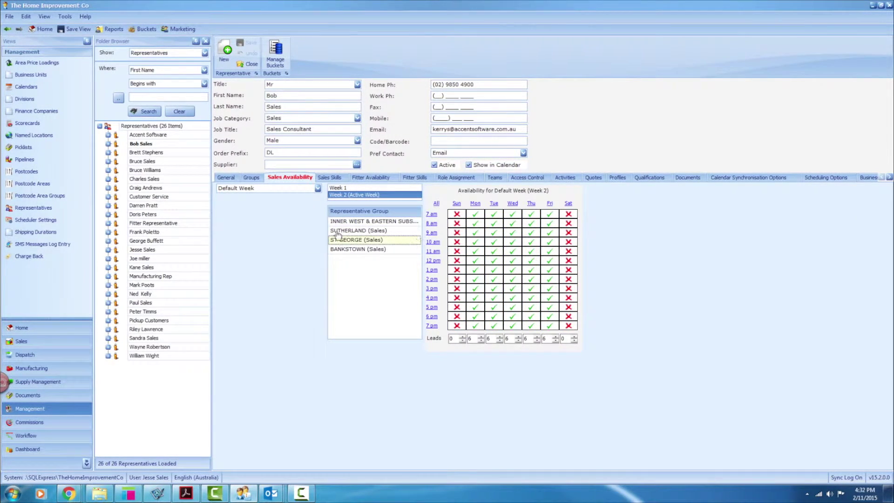